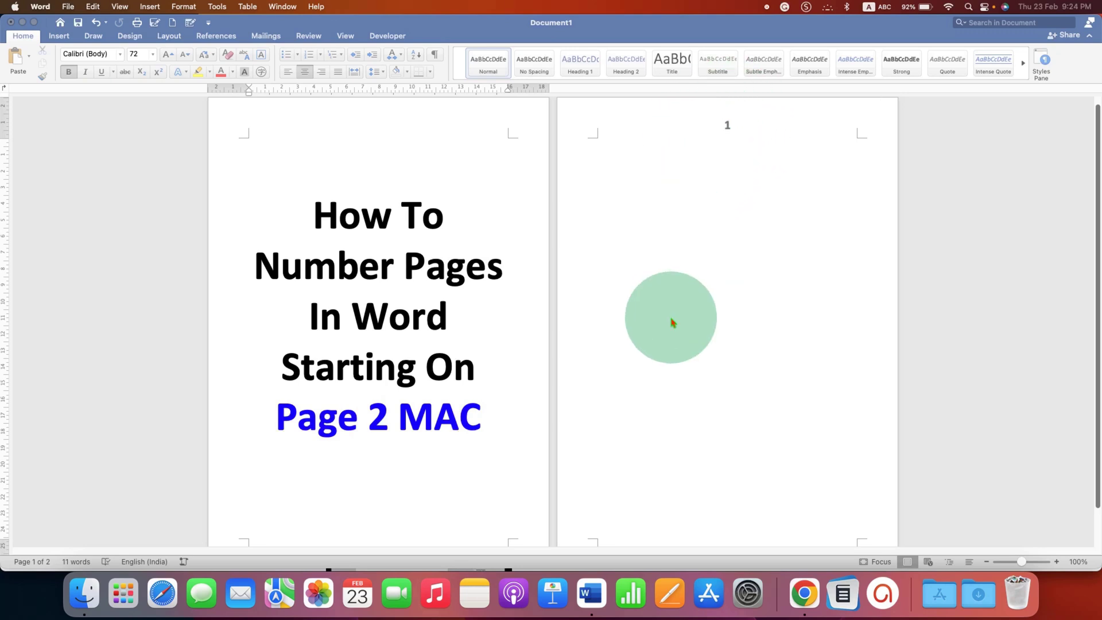
Place the cursor on page 2, whose header shows no page number.
{"action": "left_click", "coordinate": [684, 386]}
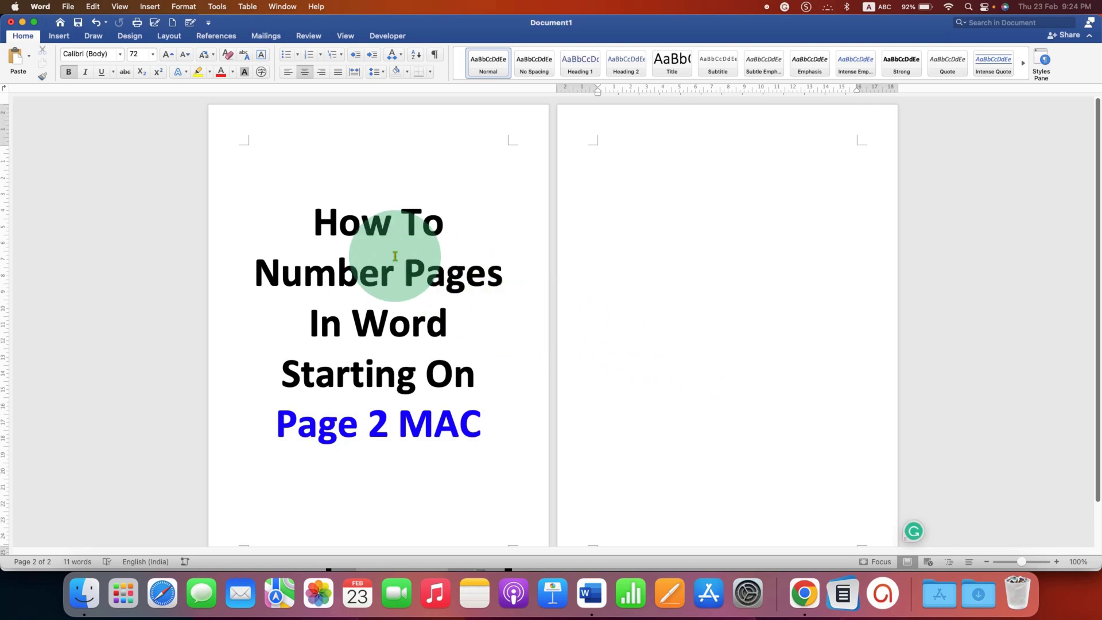
Open the document's headers for editing with Edit Header from the Insert tab.
{"action": "left_click", "coordinate": [59, 36]}
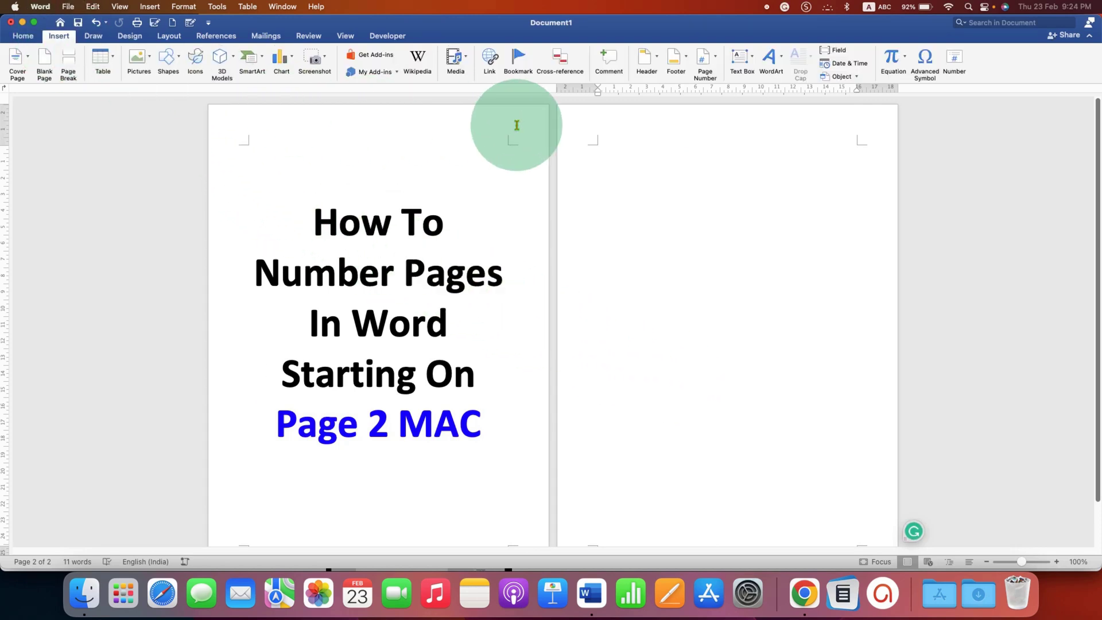
{"action": "left_click", "coordinate": [655, 61]}
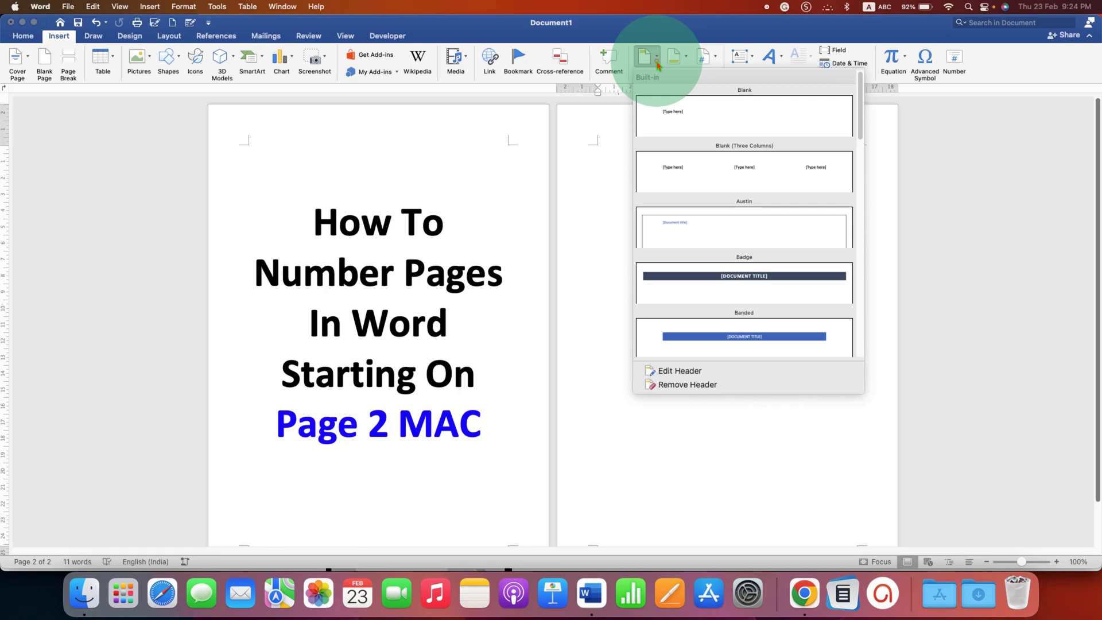
{"action": "left_click", "coordinate": [702, 378]}
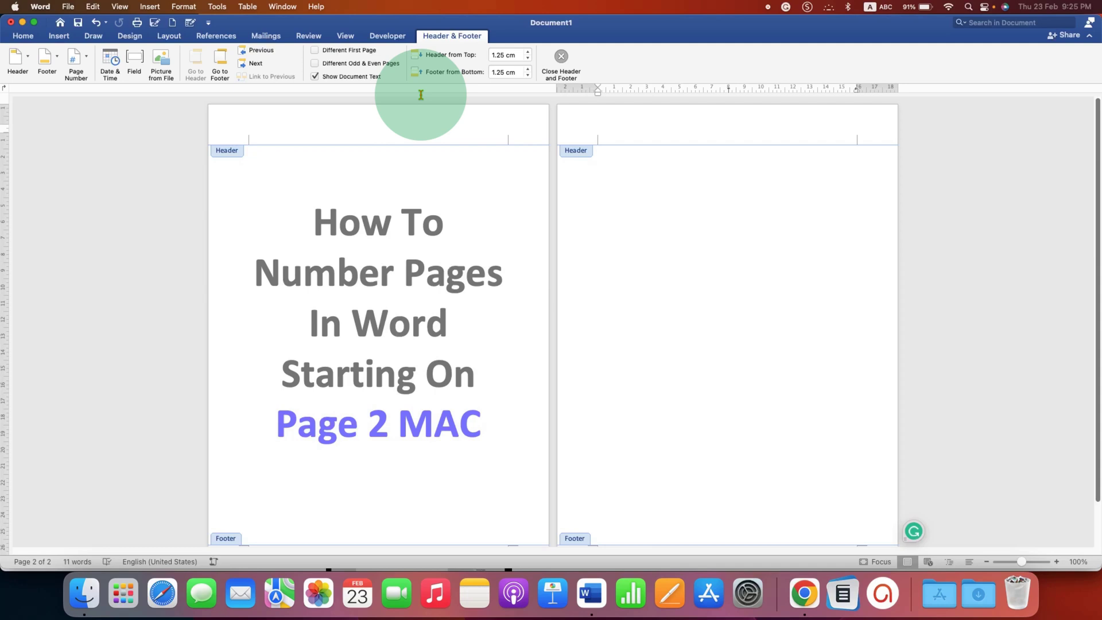
Turn on Different First Page for the title page and close header editing.
{"action": "left_click", "coordinate": [315, 51]}
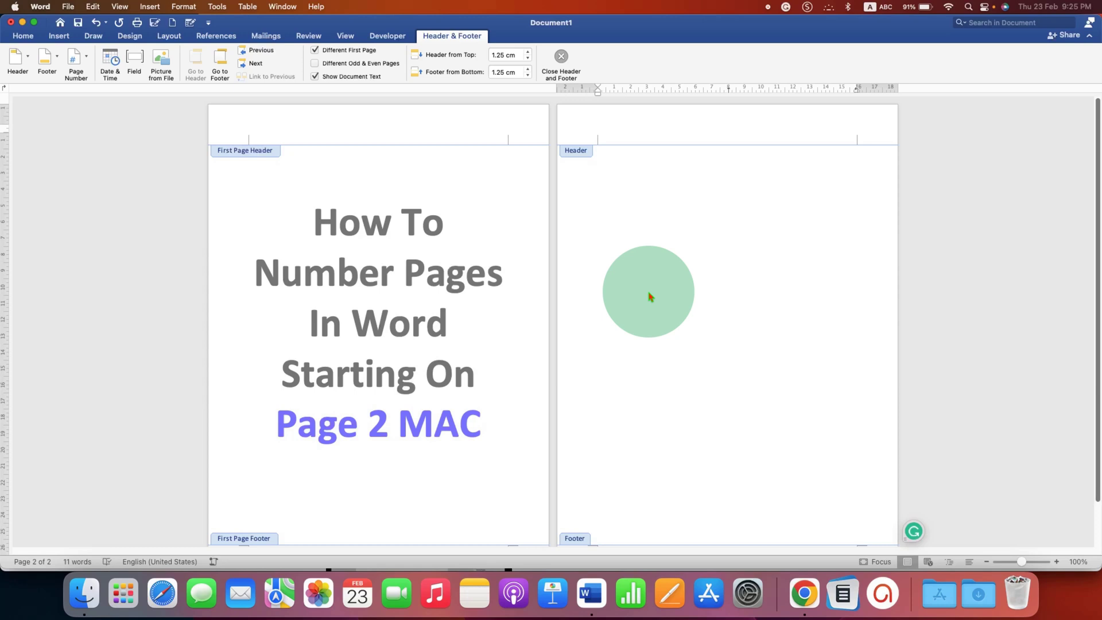
{"action": "double_click", "coordinate": [650, 297]}
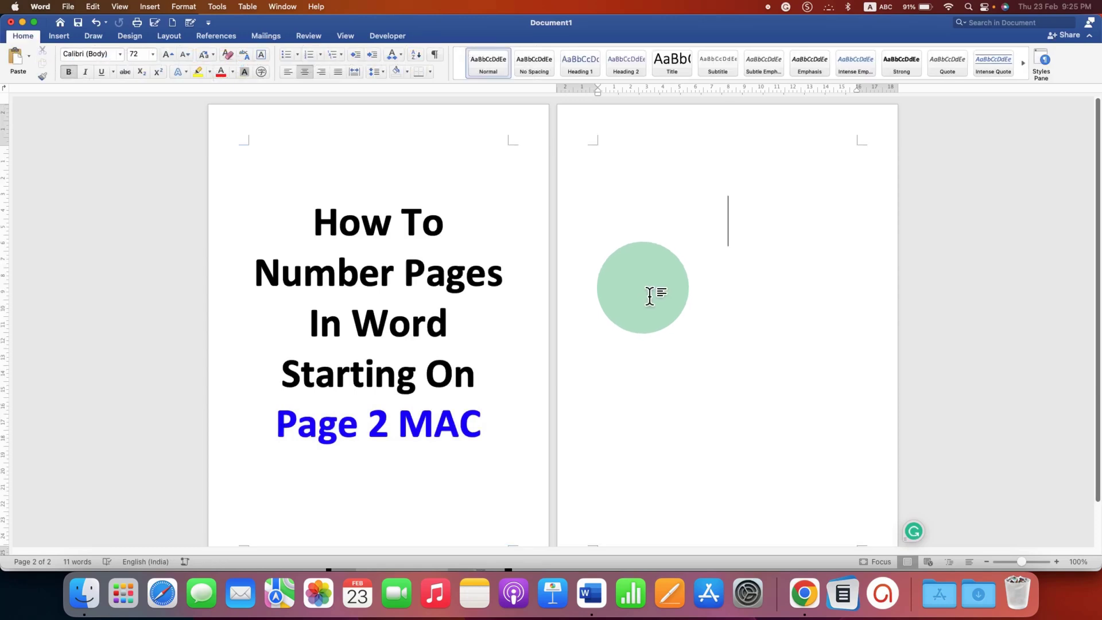
In the Page Numbers dialog, set position to Top of page (Header) and alignment to Centre.
{"action": "left_click", "coordinate": [62, 37]}
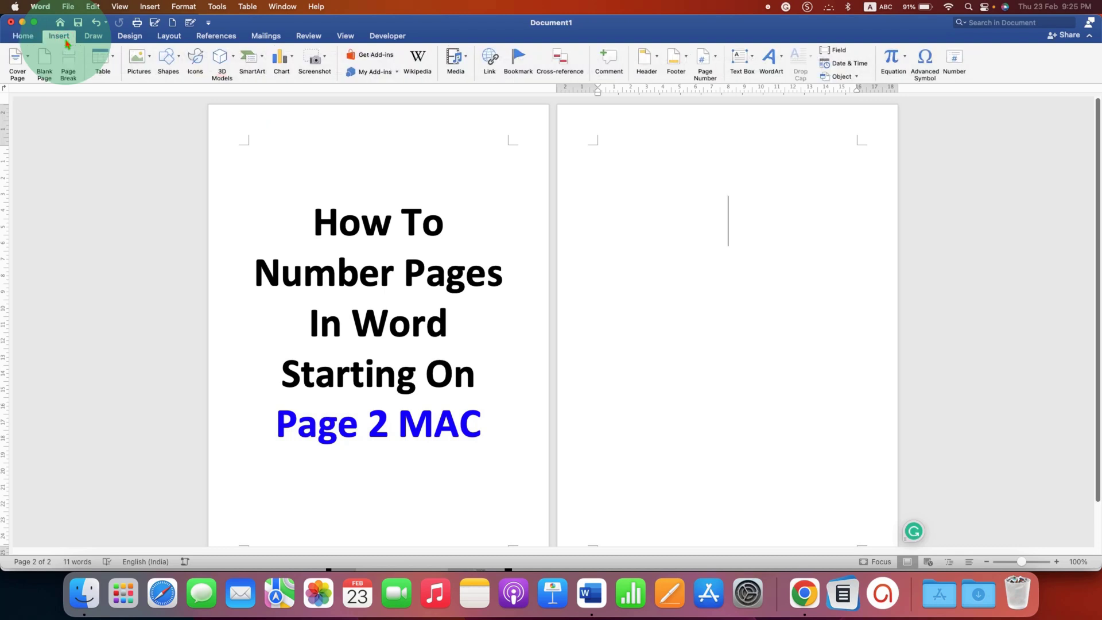
{"action": "left_click", "coordinate": [714, 68]}
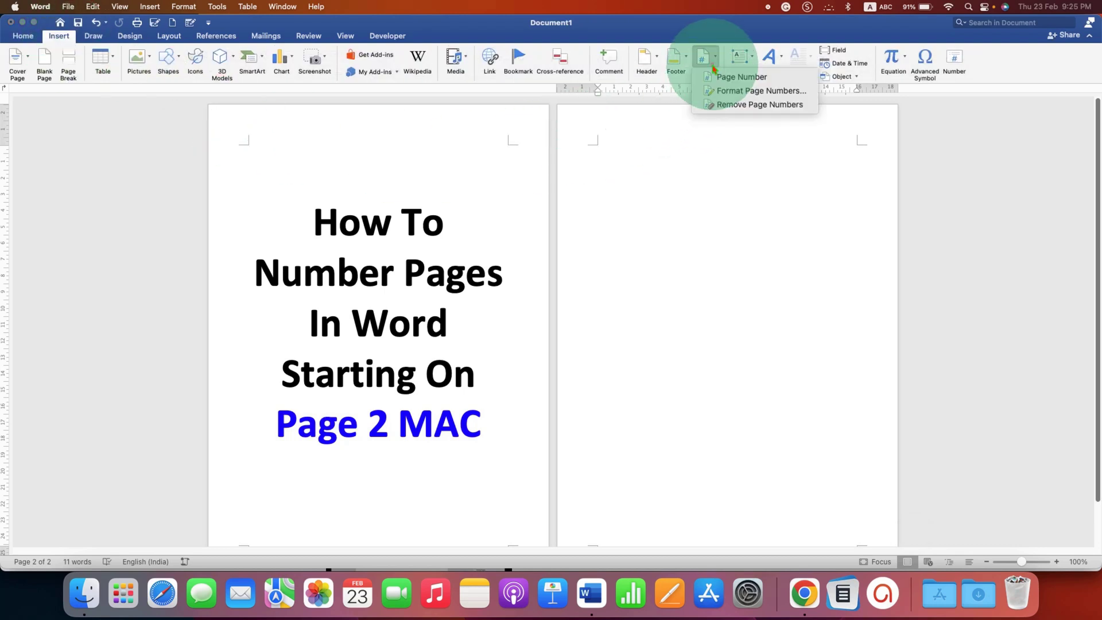
{"action": "left_click", "coordinate": [792, 81]}
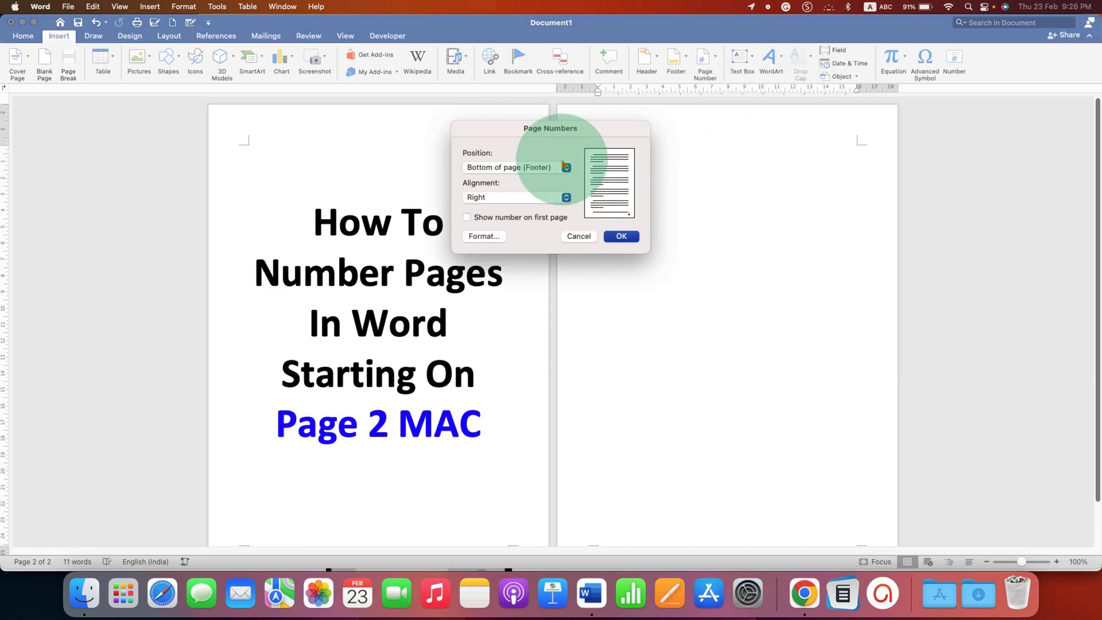
{"action": "left_click", "coordinate": [538, 171]}
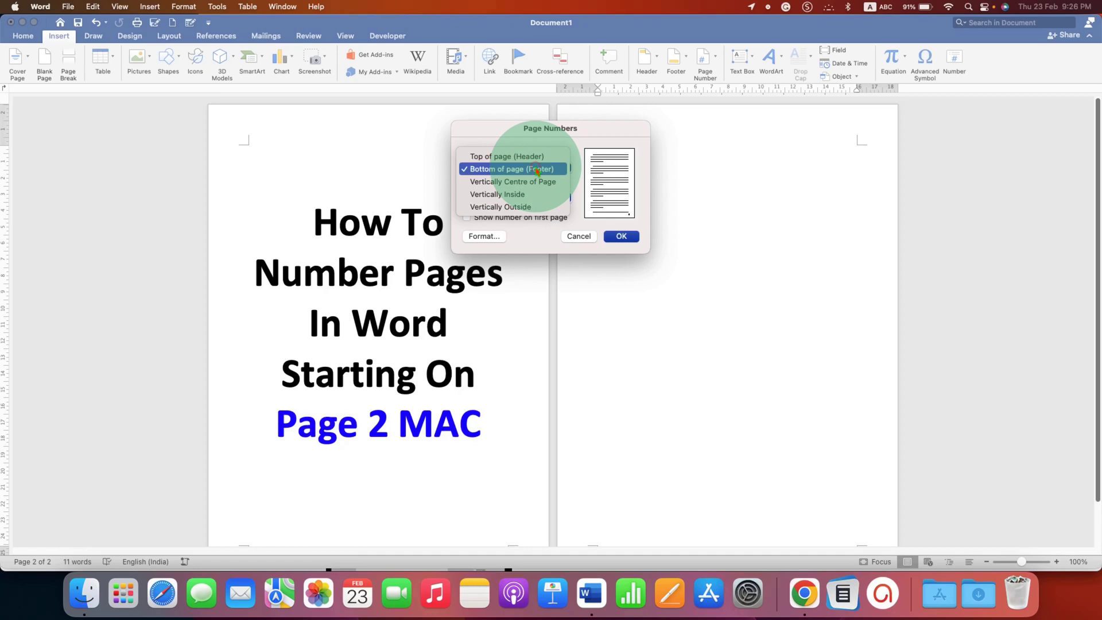
{"action": "left_click", "coordinate": [538, 157]}
{"action": "left_click", "coordinate": [537, 170]}
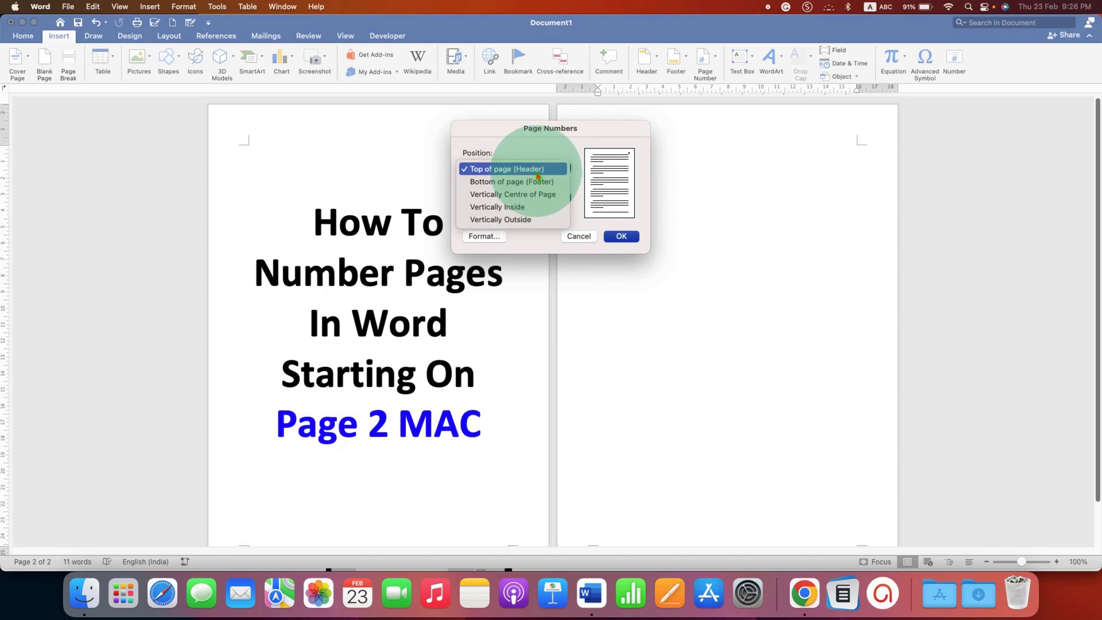
{"action": "left_click", "coordinate": [533, 173]}
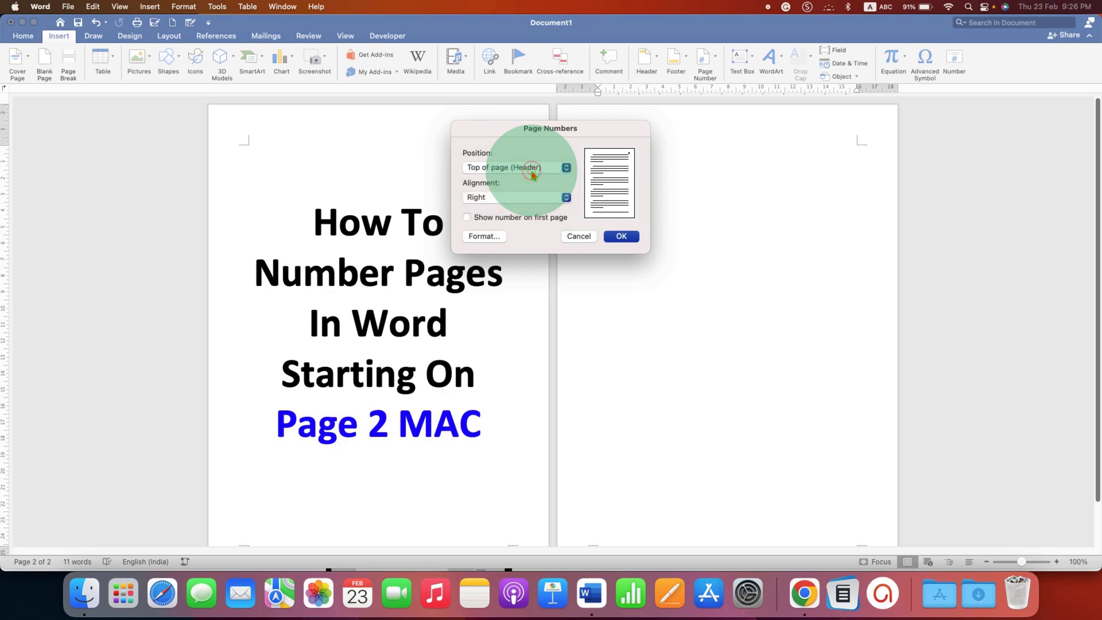
{"action": "left_click", "coordinate": [510, 201]}
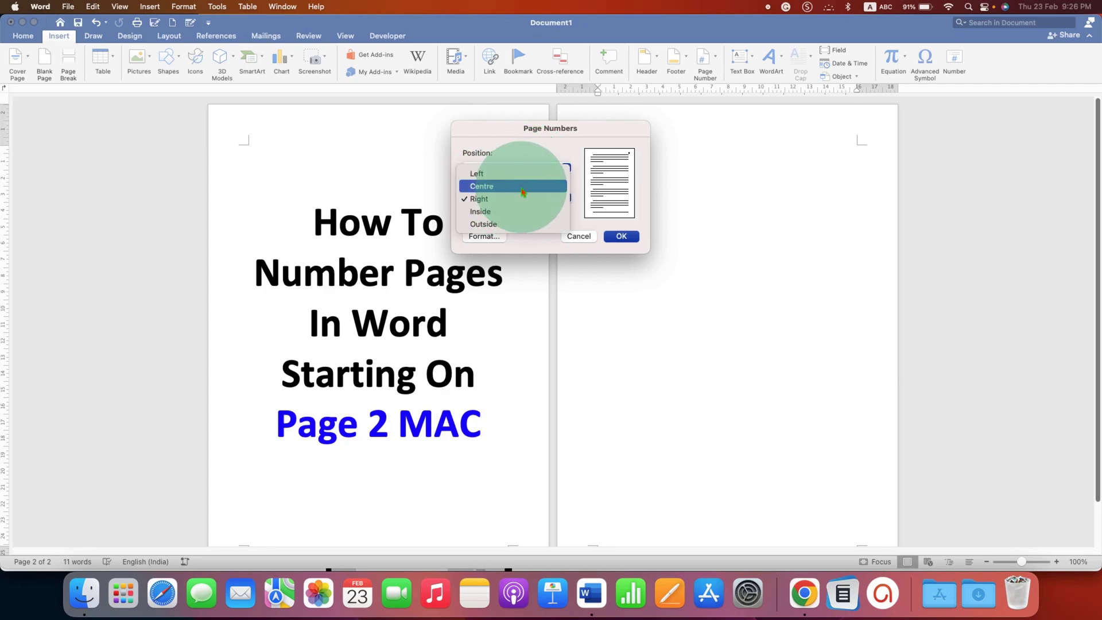
{"action": "left_click", "coordinate": [524, 192]}
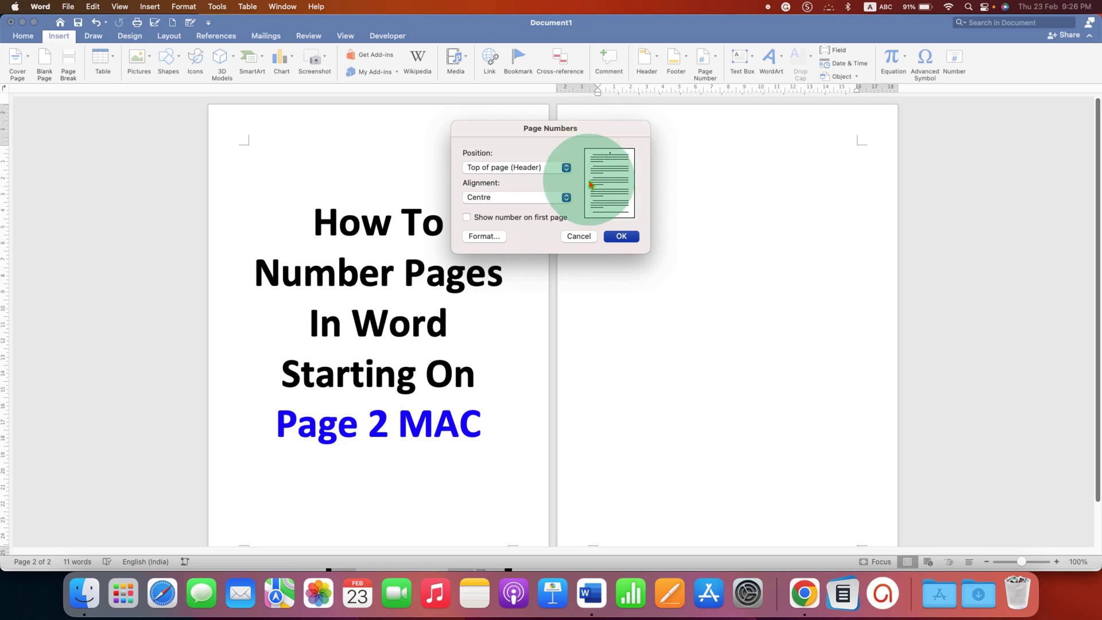
Start page numbering at 0 and insert the header numbers so page 2 shows 1.
{"action": "left_click", "coordinate": [487, 238]}
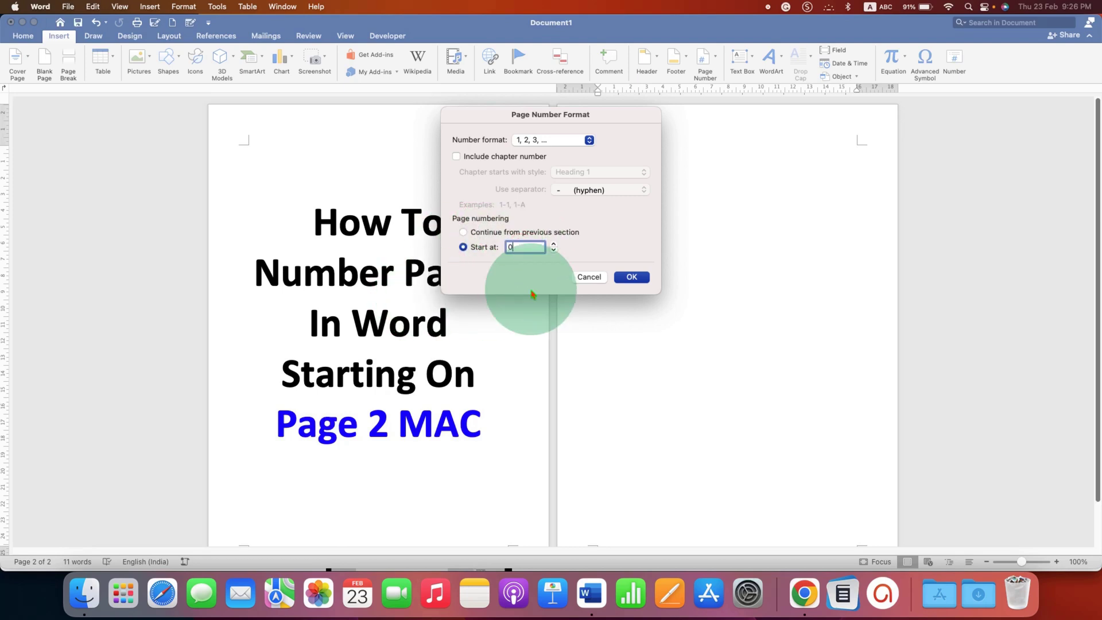
{"action": "left_click", "coordinate": [631, 277]}
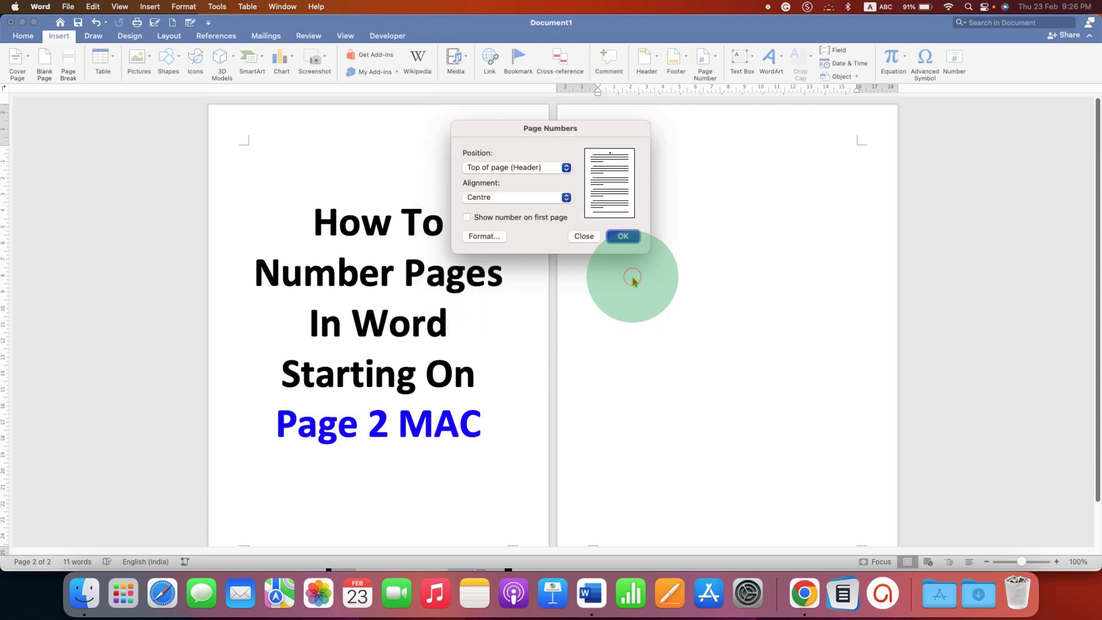
{"action": "left_click", "coordinate": [623, 237]}
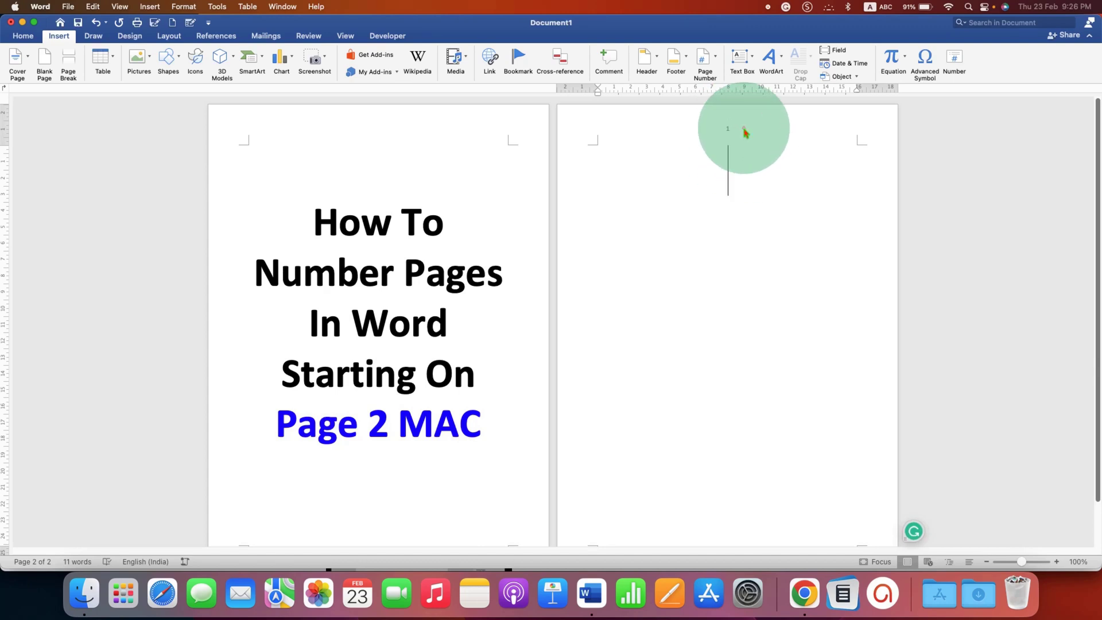
Set the page number 1 in page 2's header to 20 point.
{"action": "double_click", "coordinate": [744, 131]}
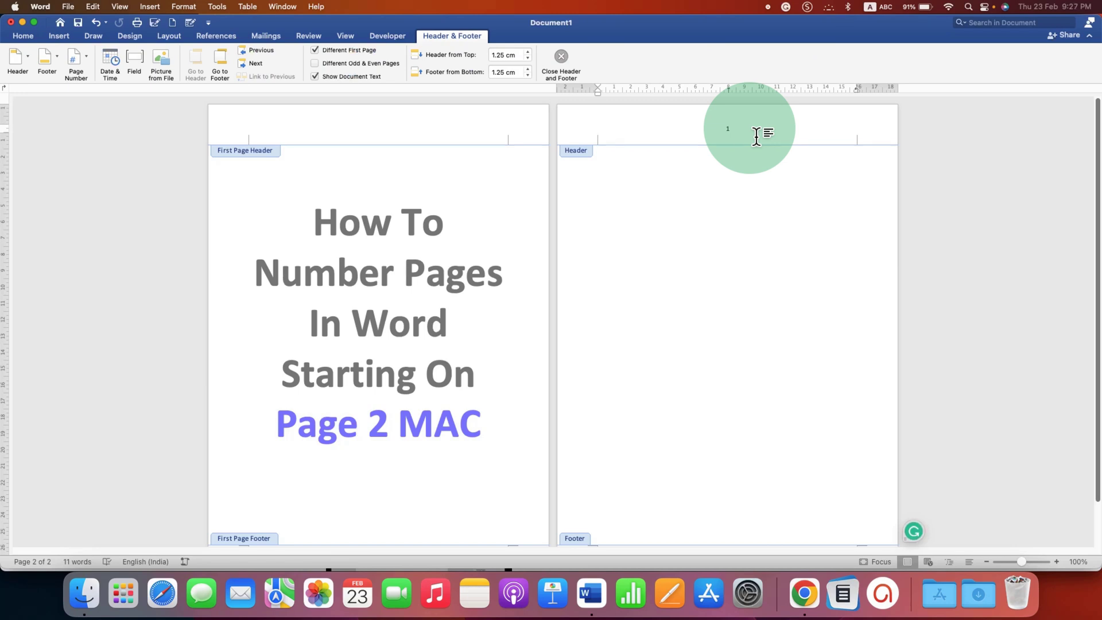
{"action": "double_click", "coordinate": [757, 137]}
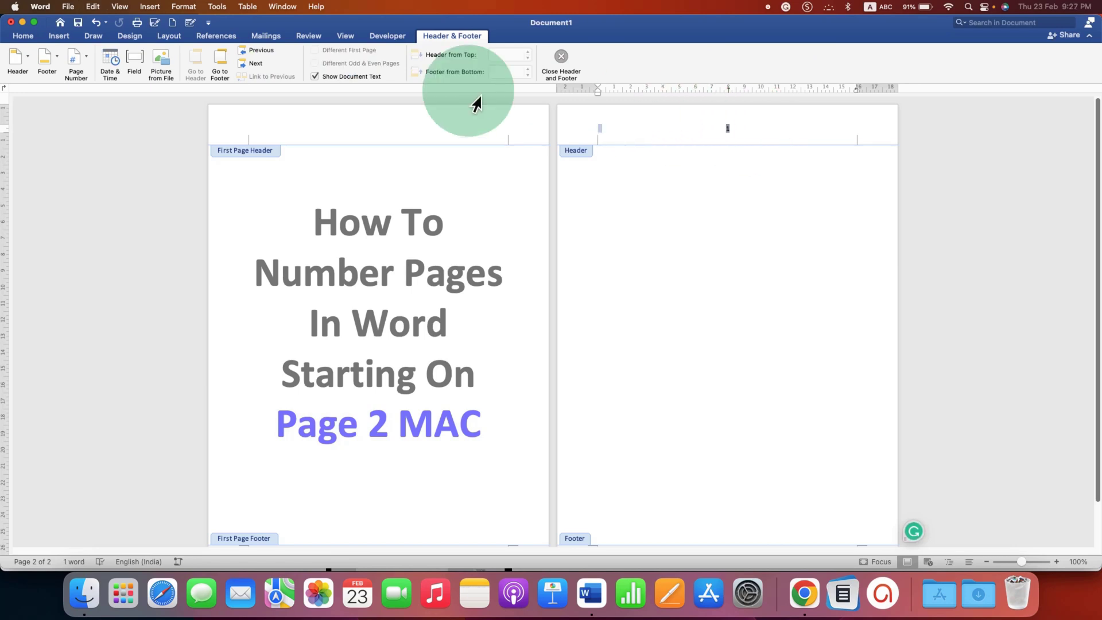
{"action": "left_click", "coordinate": [24, 36]}
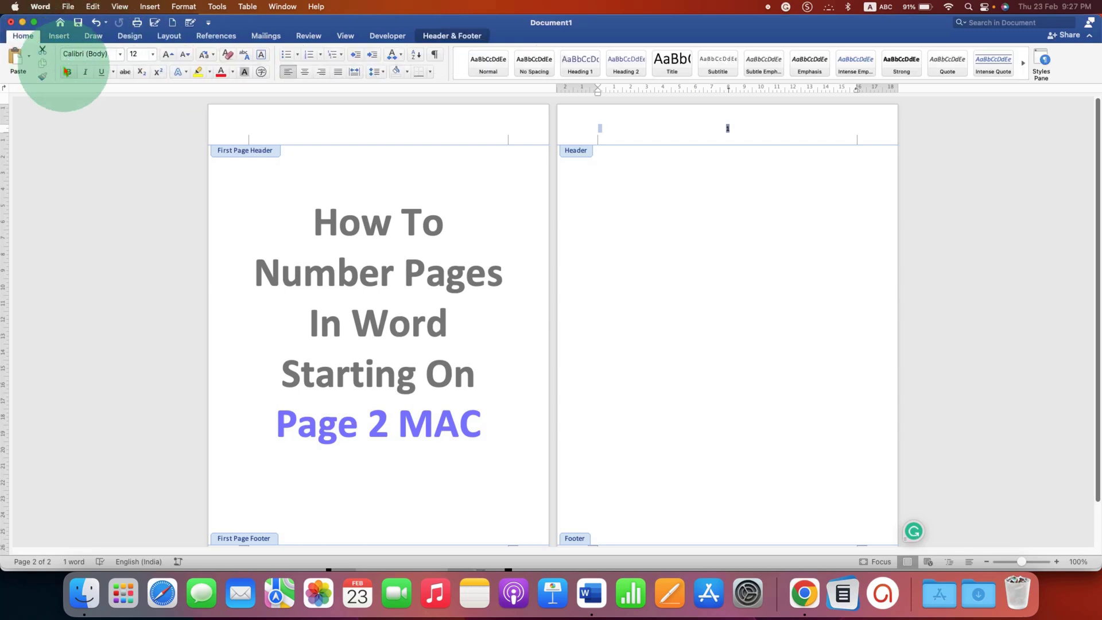
{"action": "left_click", "coordinate": [152, 54]}
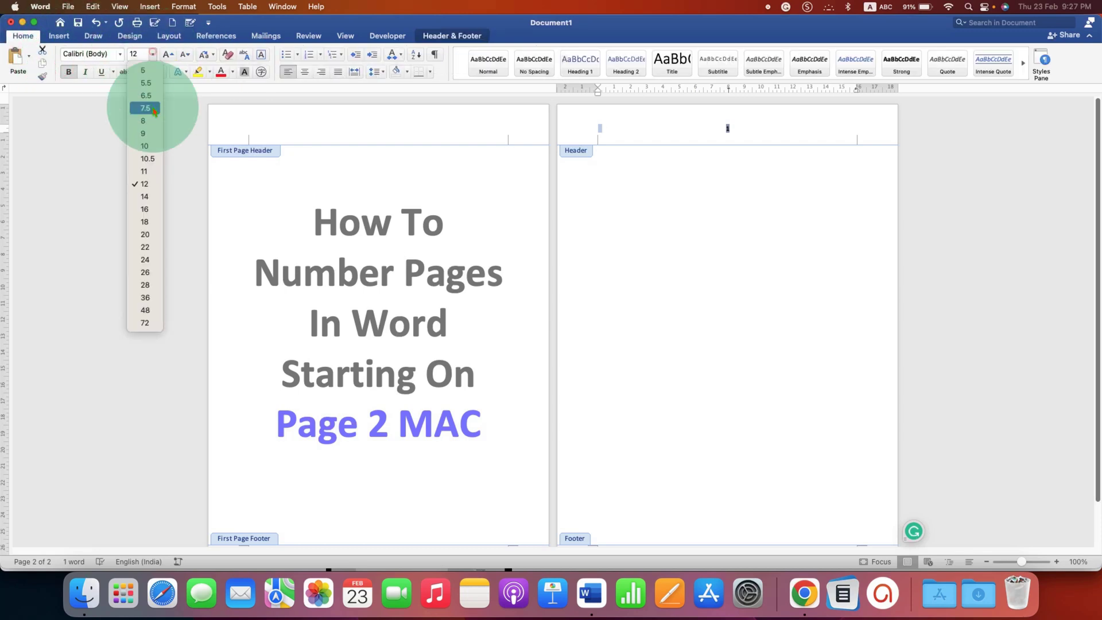
{"action": "left_click", "coordinate": [146, 234]}
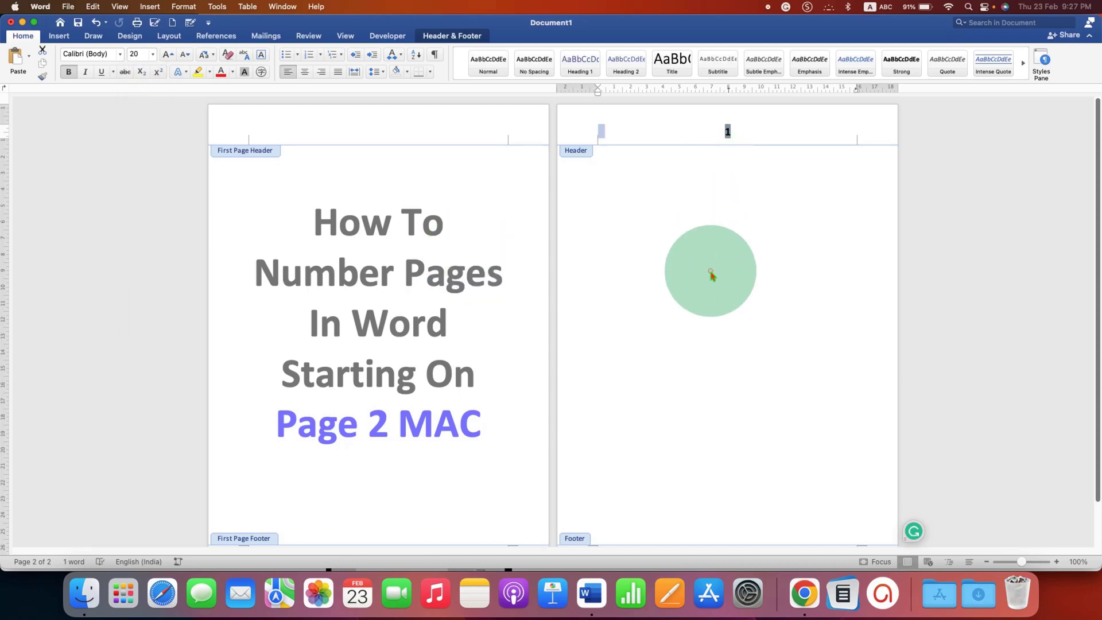
Close header editing and add a page break, creating a third page numbered 2.
{"action": "double_click", "coordinate": [712, 274]}
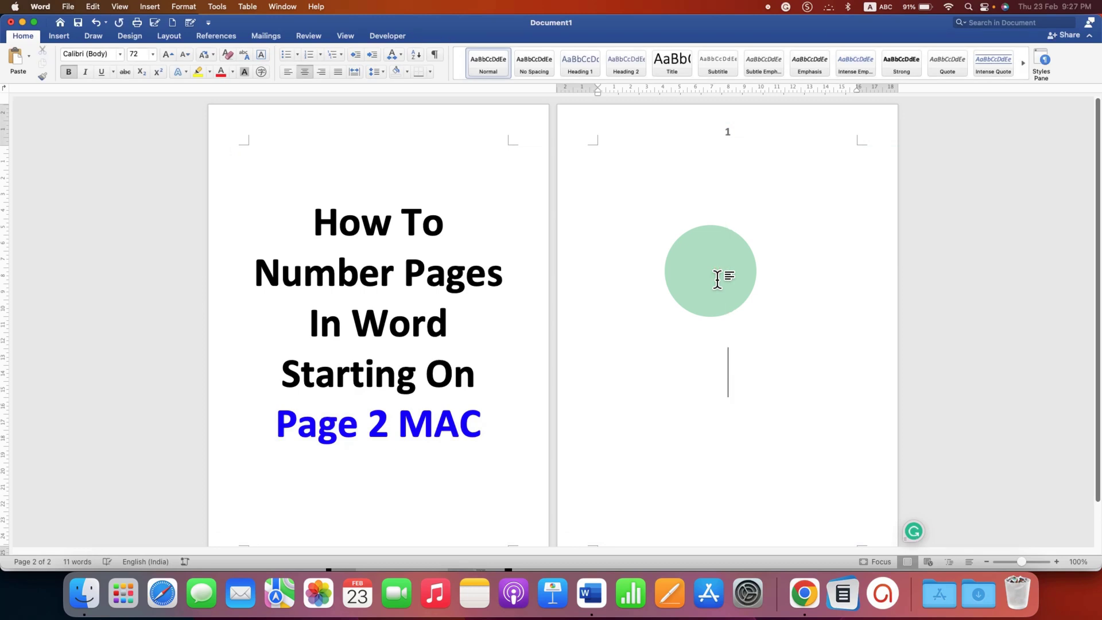
{"action": "key", "text": "super+Return"}
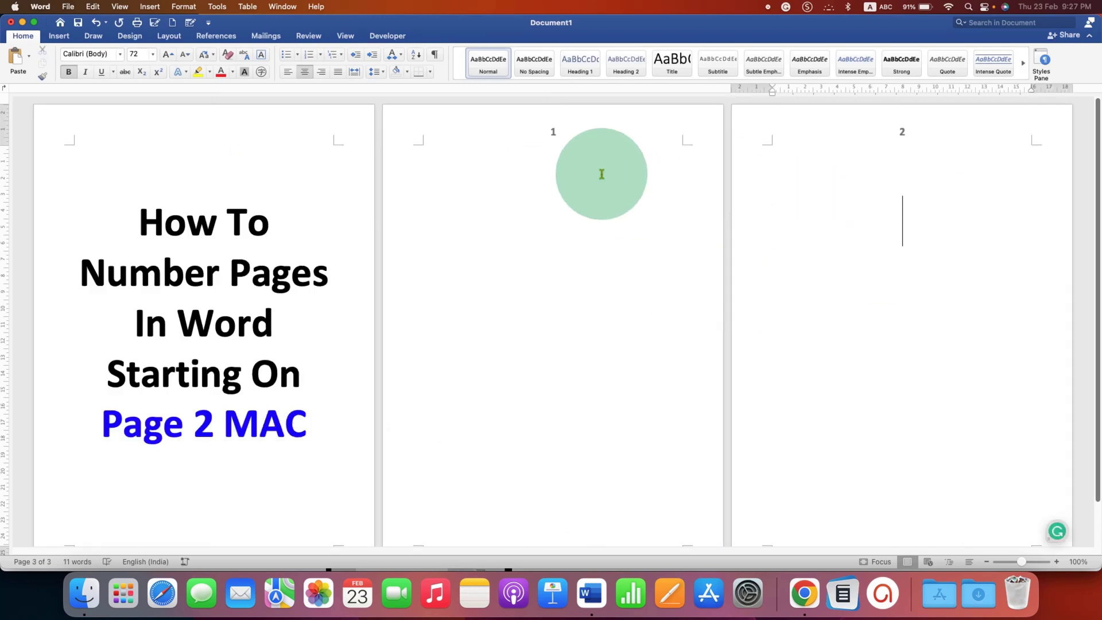